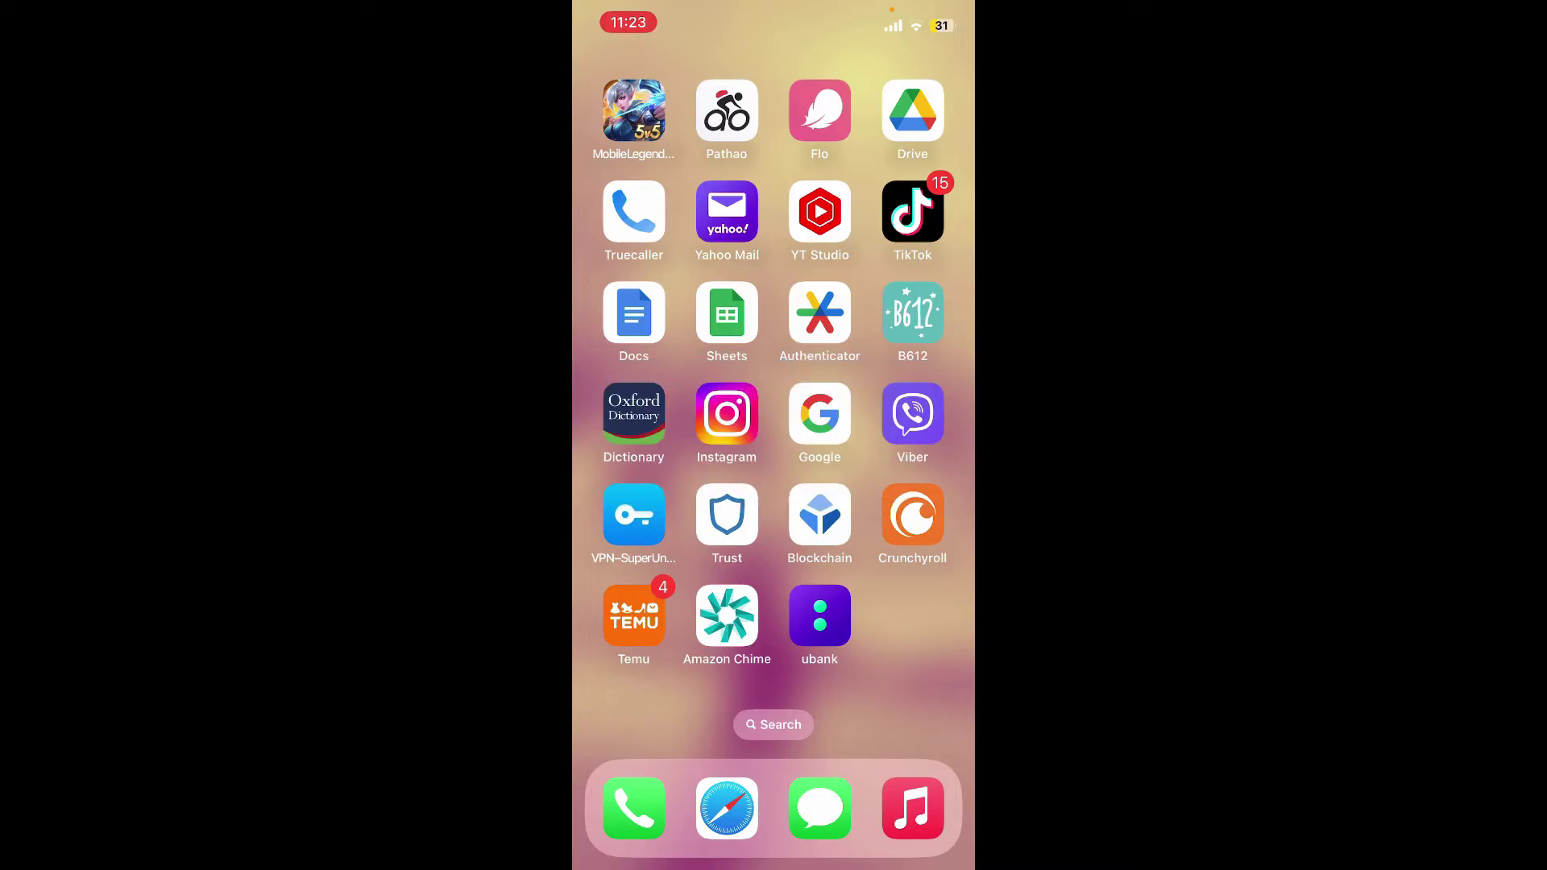
- Launch ubank from the home screen and choose to log in to an existing account
left_click(820, 617)
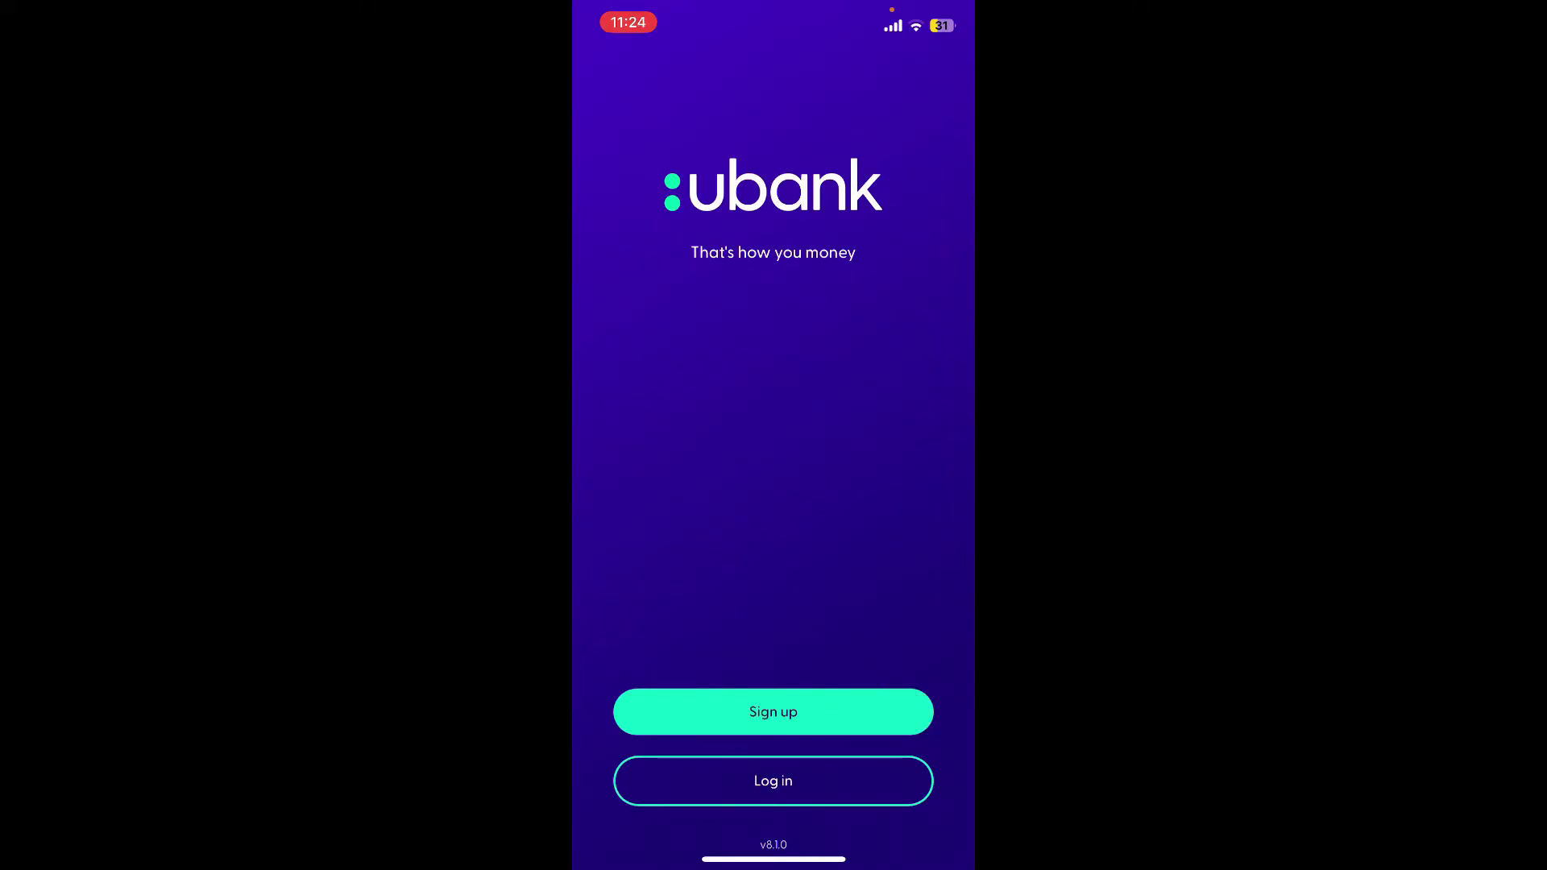
left_click(773, 780)
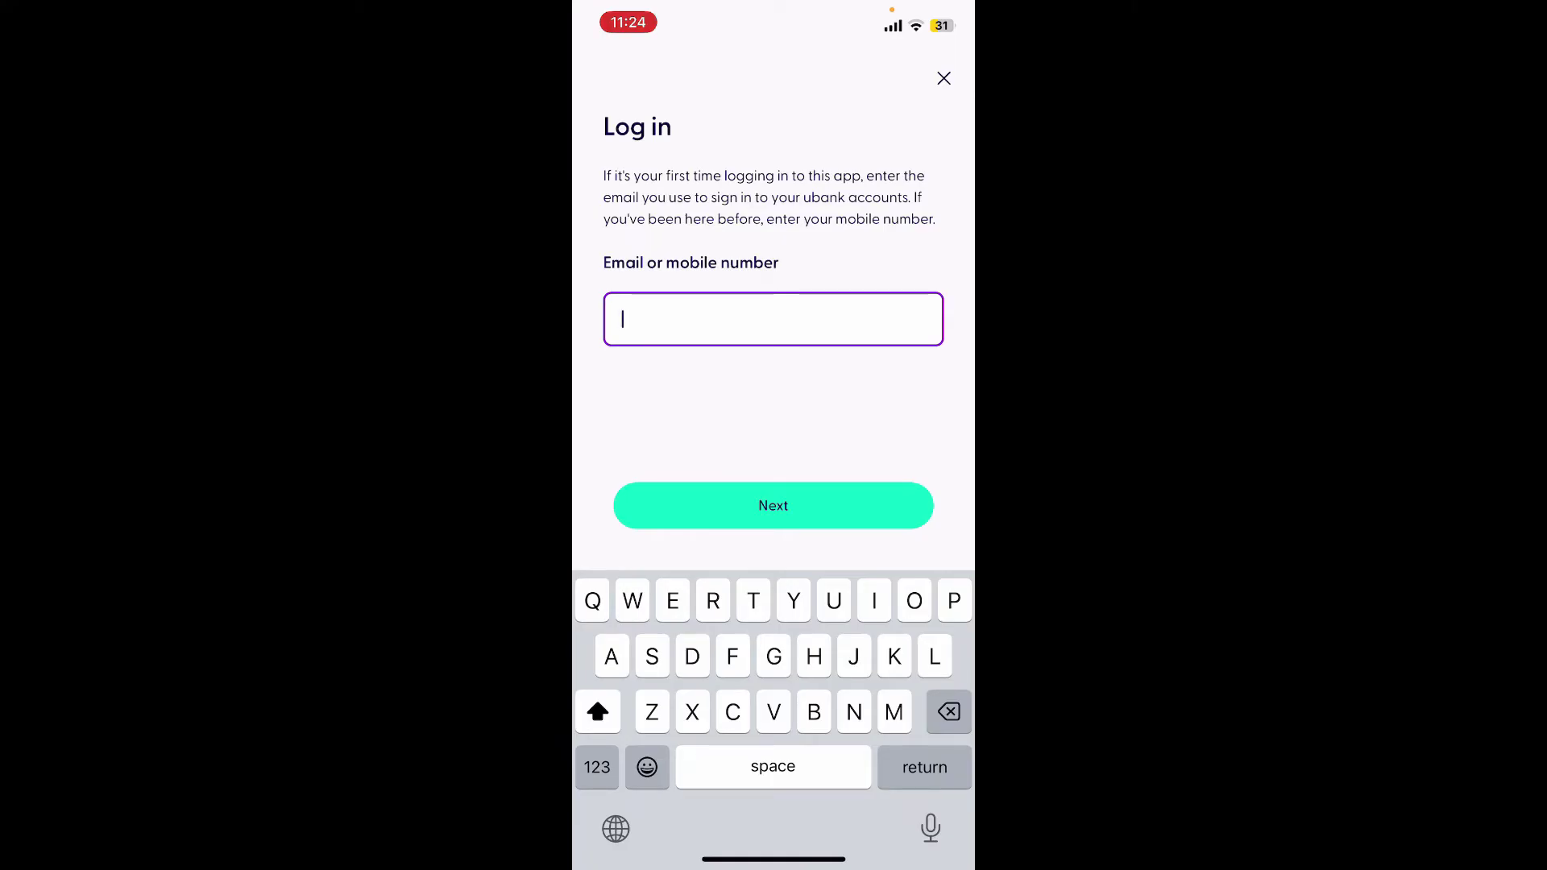
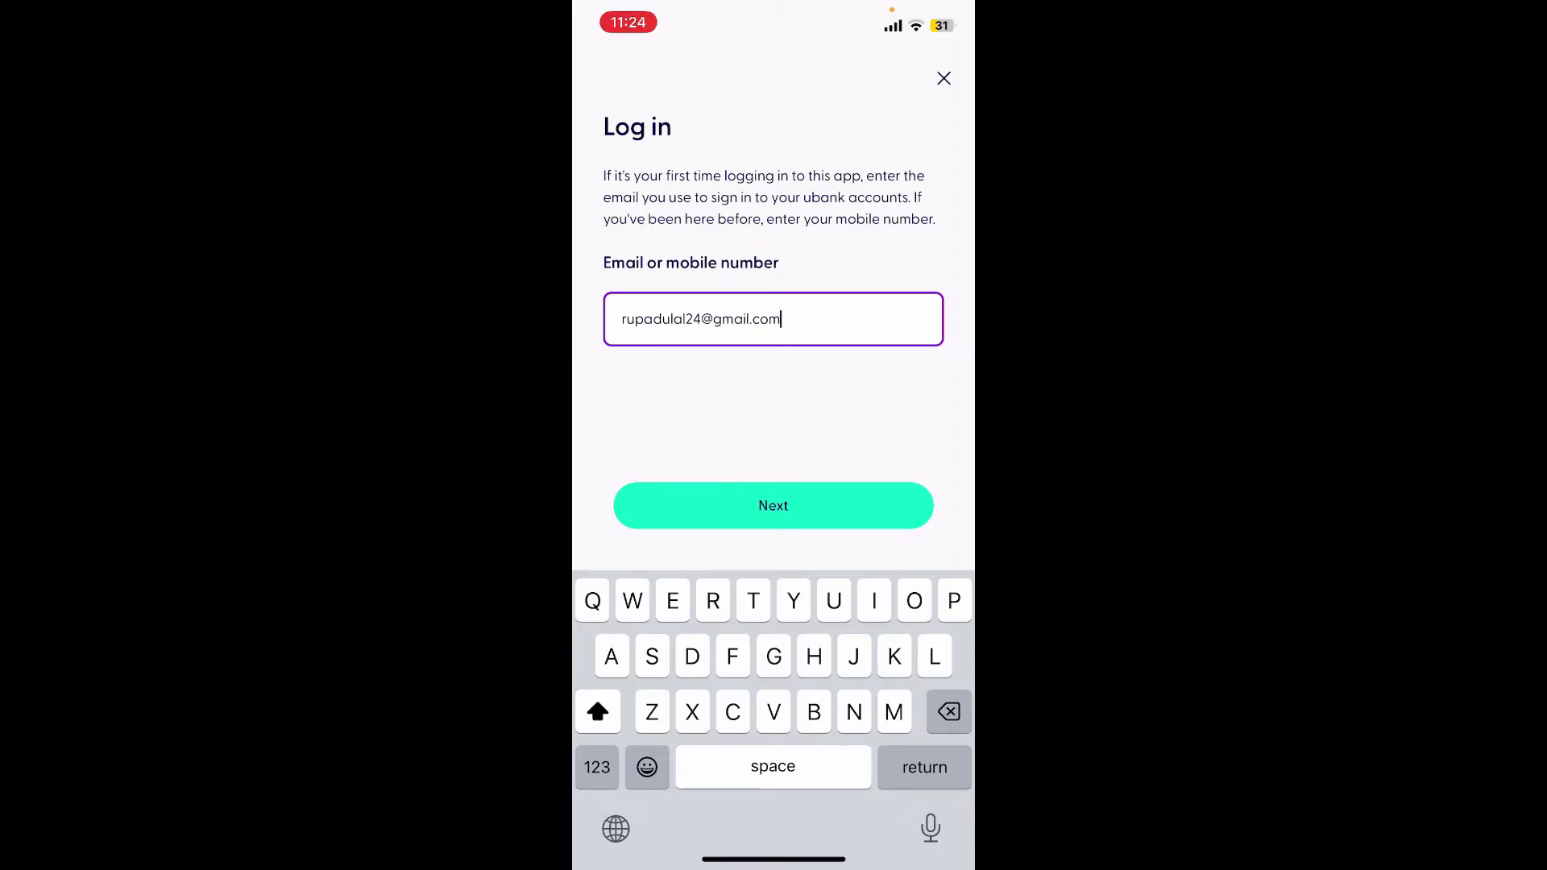
- Submit the entered email address to reach the Security check screen
left_click(774, 505)
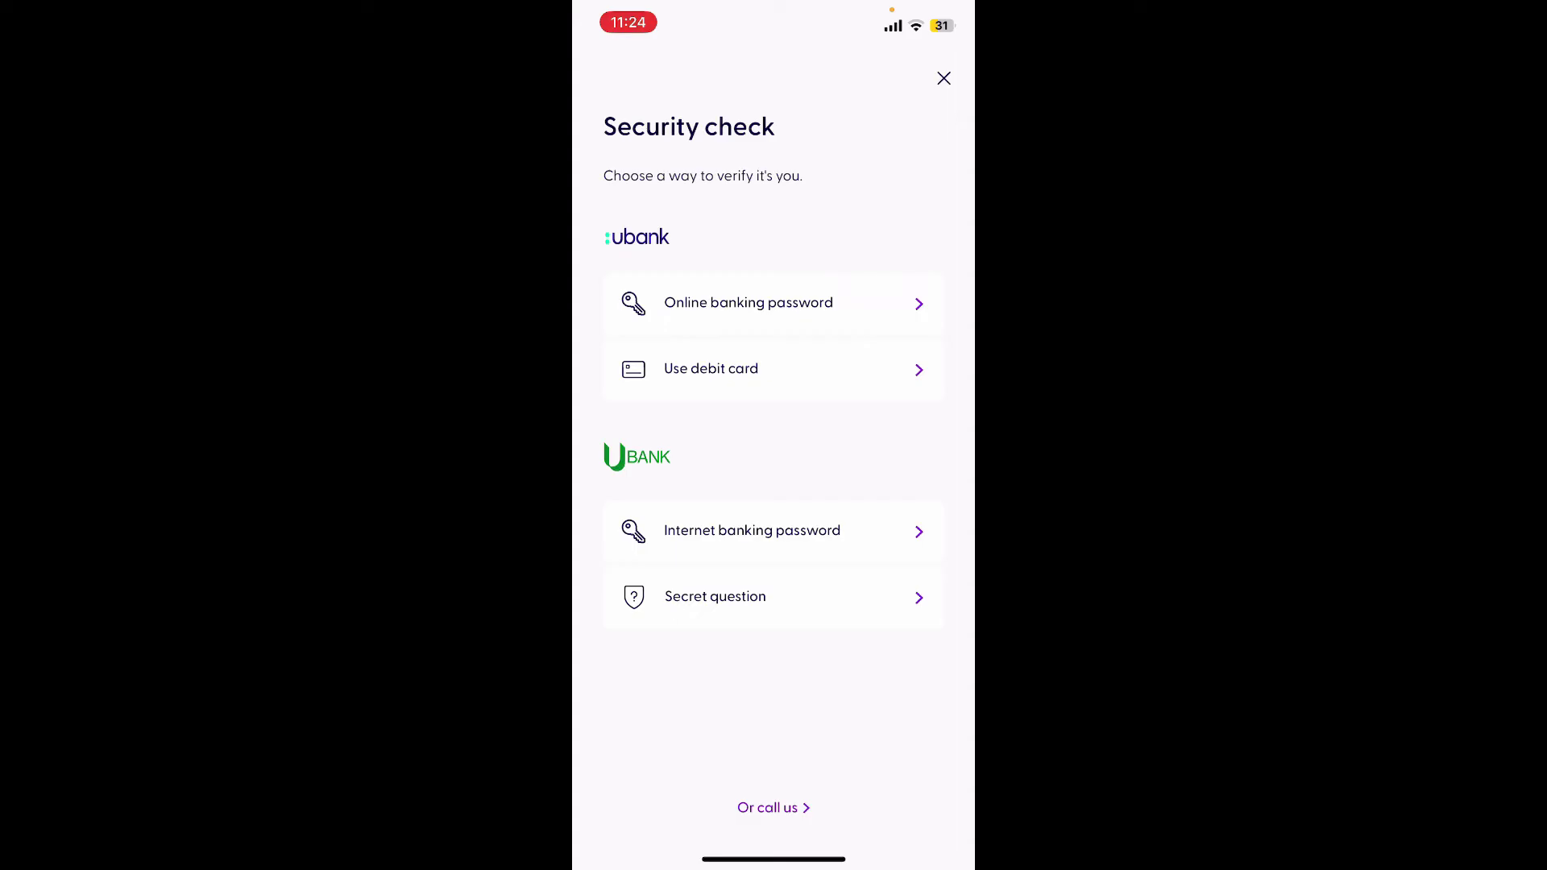
- Choose Online banking password as the identity verification method
left_click(773, 303)
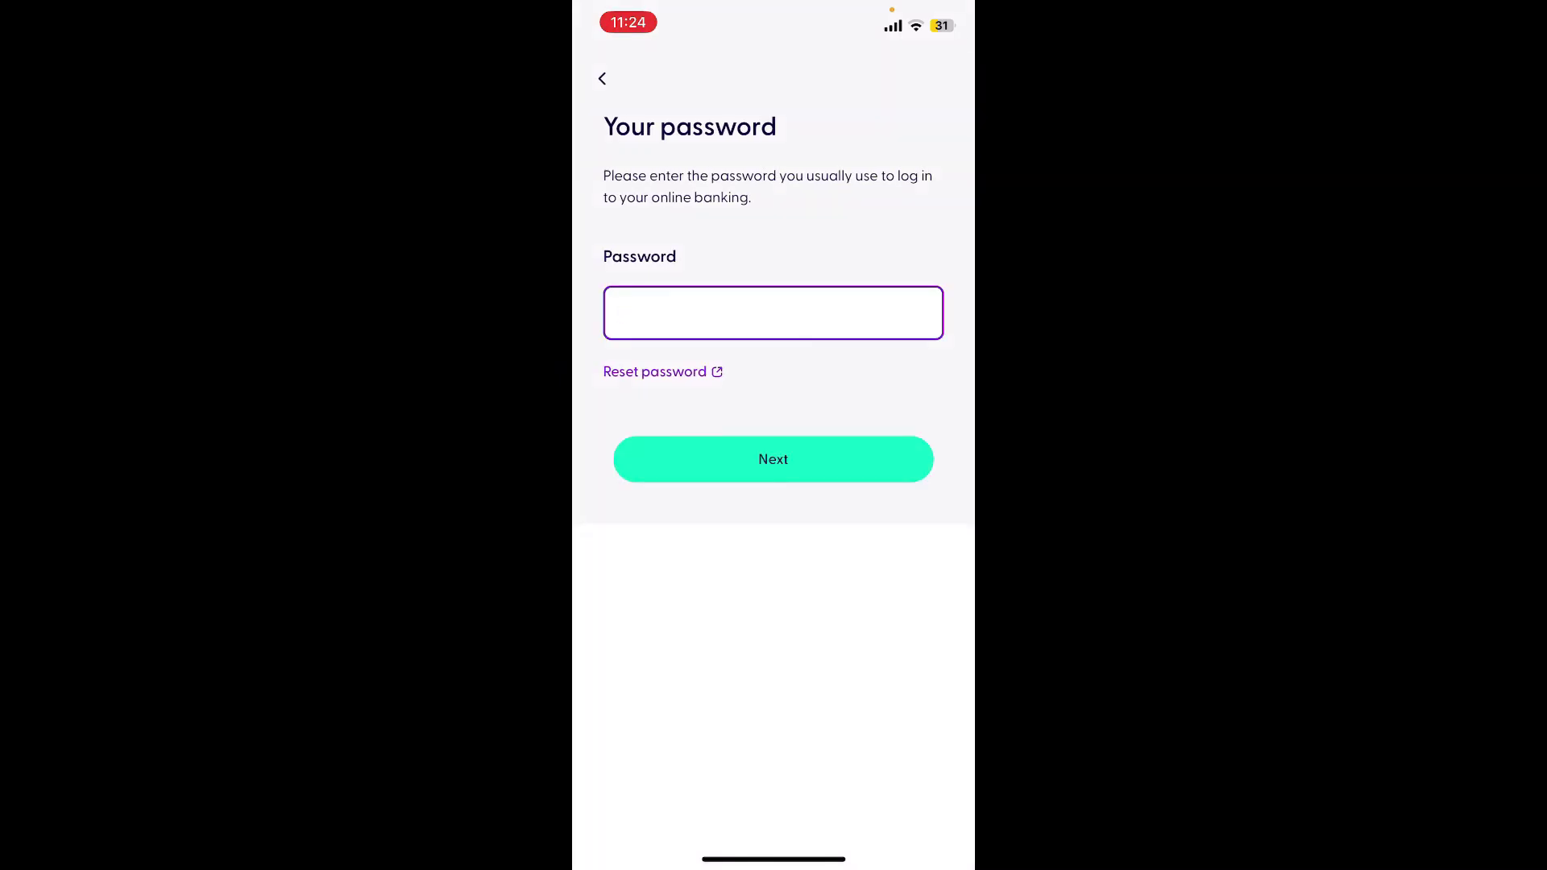